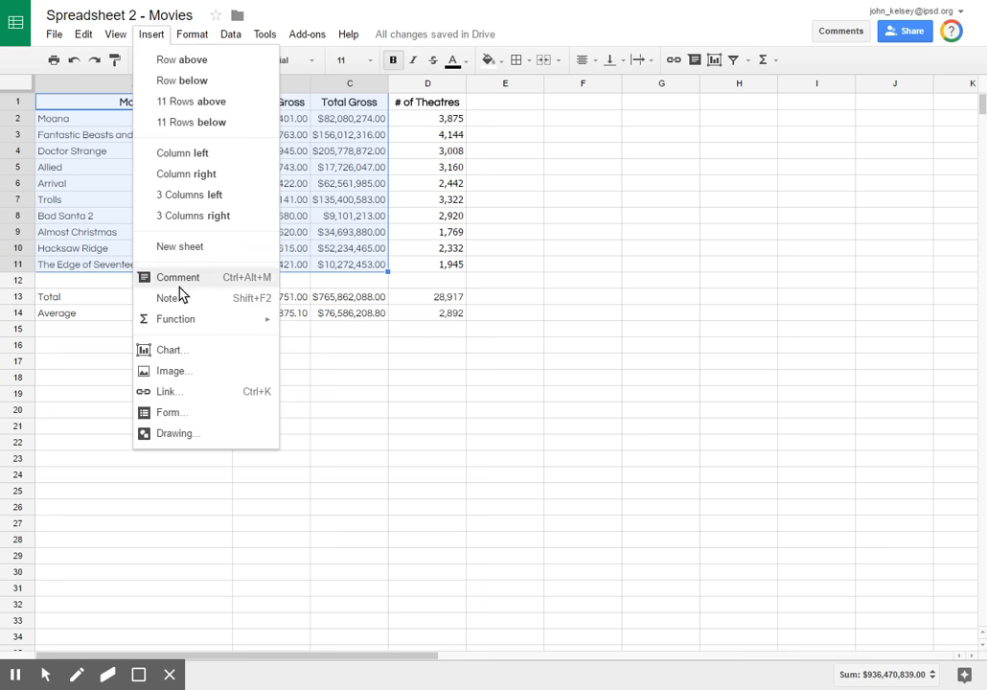
# Step: Start a chart from the movie, week's gross and total gross data in A1:C11 and make it a stepped area chart
pyautogui.click(187, 352)
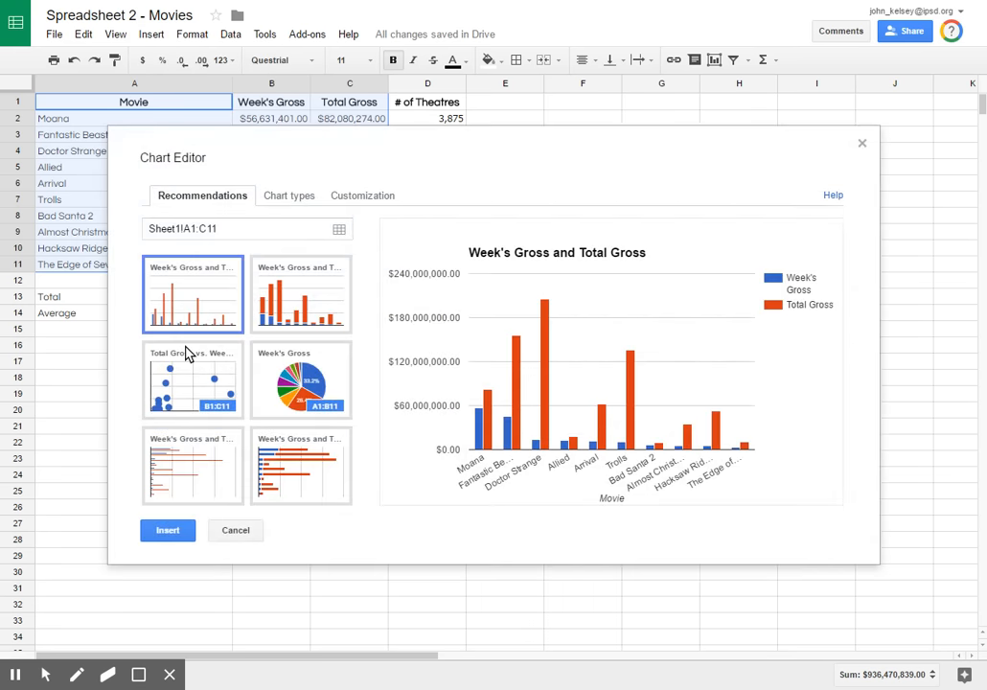
pyautogui.click(292, 198)
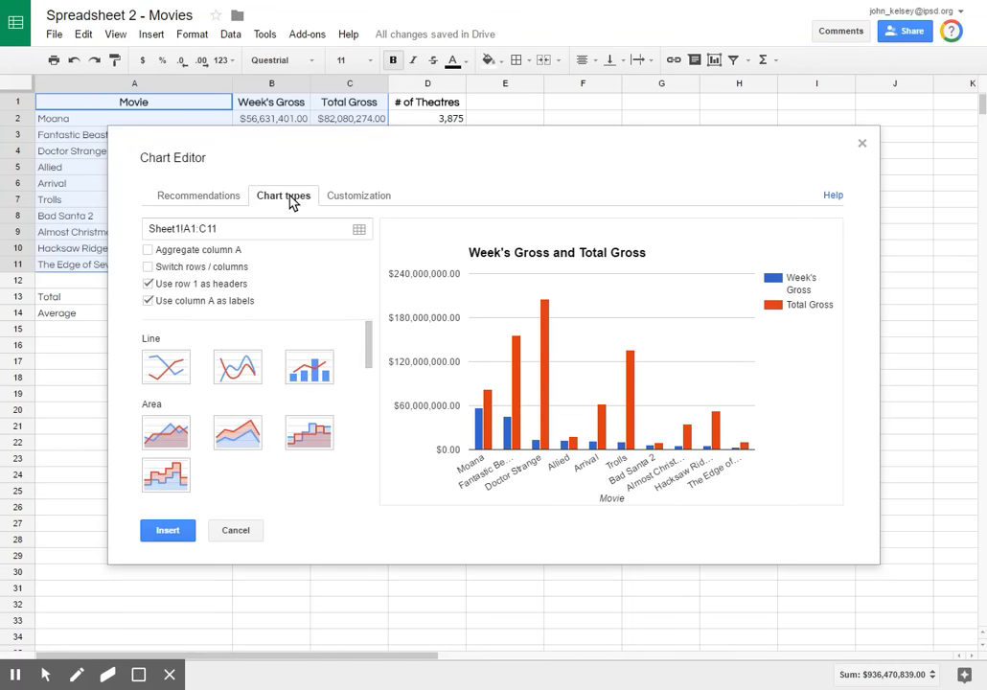
pyautogui.click(308, 434)
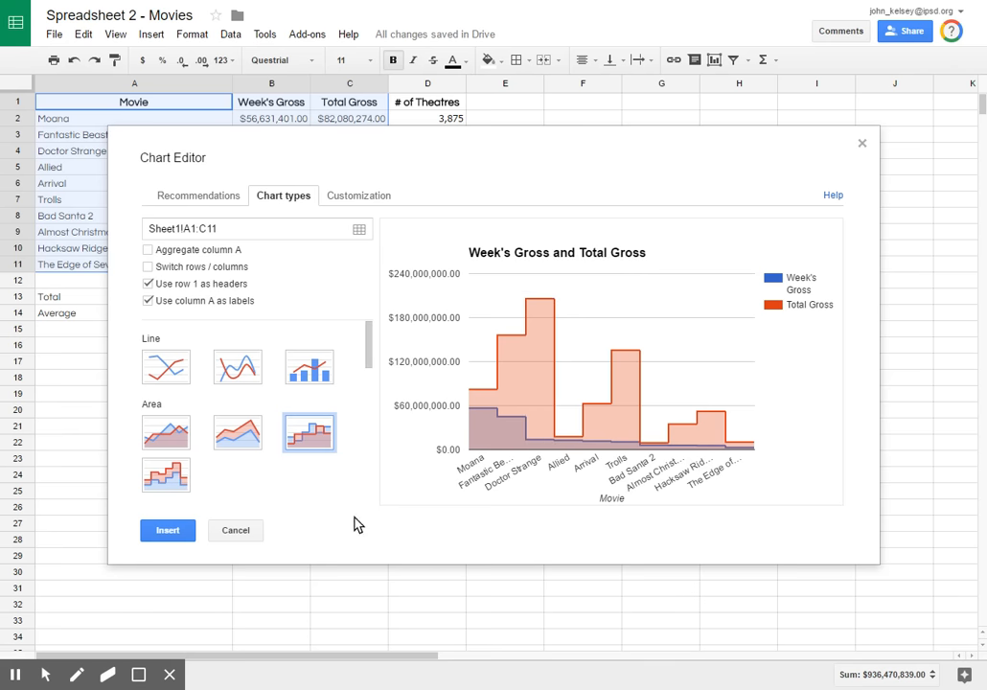
# Step: Change the chart title to "Week's Gross vs Total Gross"
pyautogui.click(359, 198)
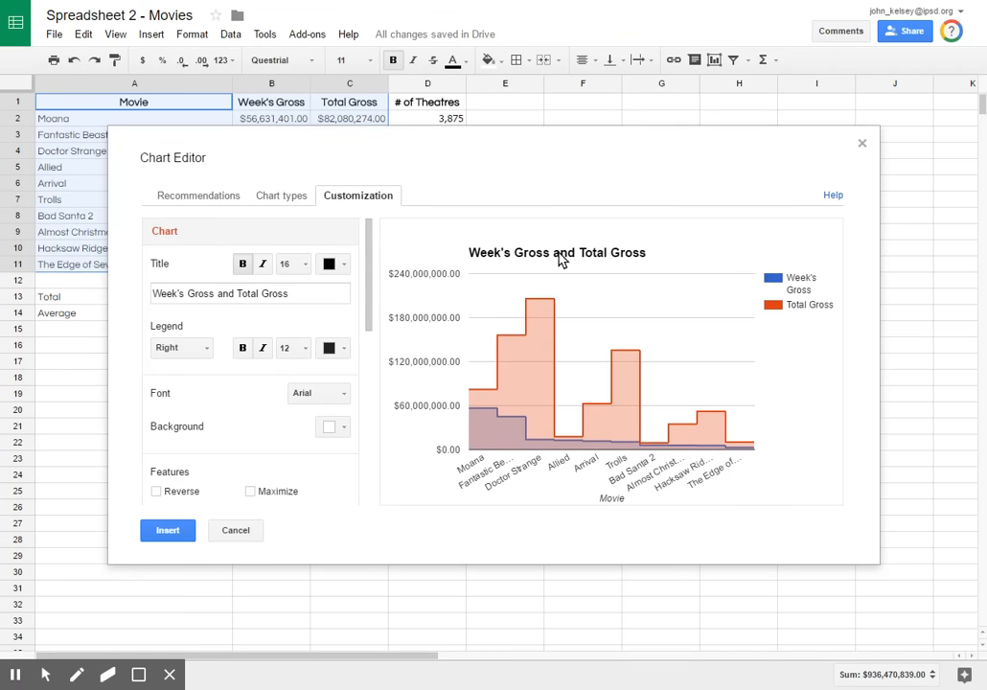
pyautogui.moveTo(369, 278)
pyautogui.mouseDown()
pyautogui.moveTo(383, 455)
pyautogui.moveTo(371, 268)
pyautogui.mouseUp()
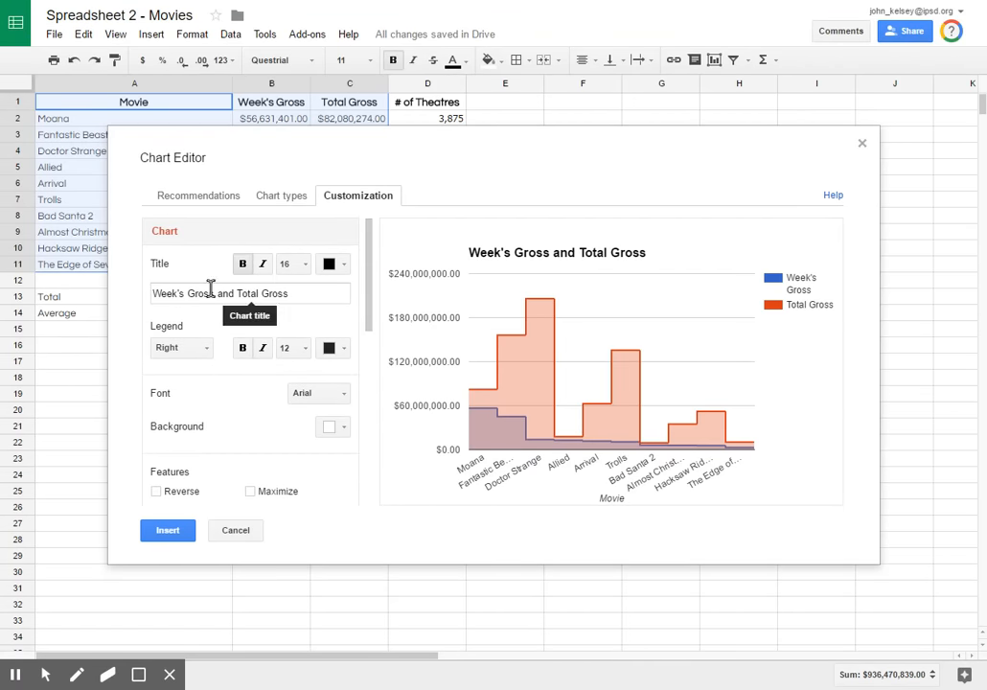
pyautogui.click(228, 295)
pyautogui.doubleClick(227, 294)
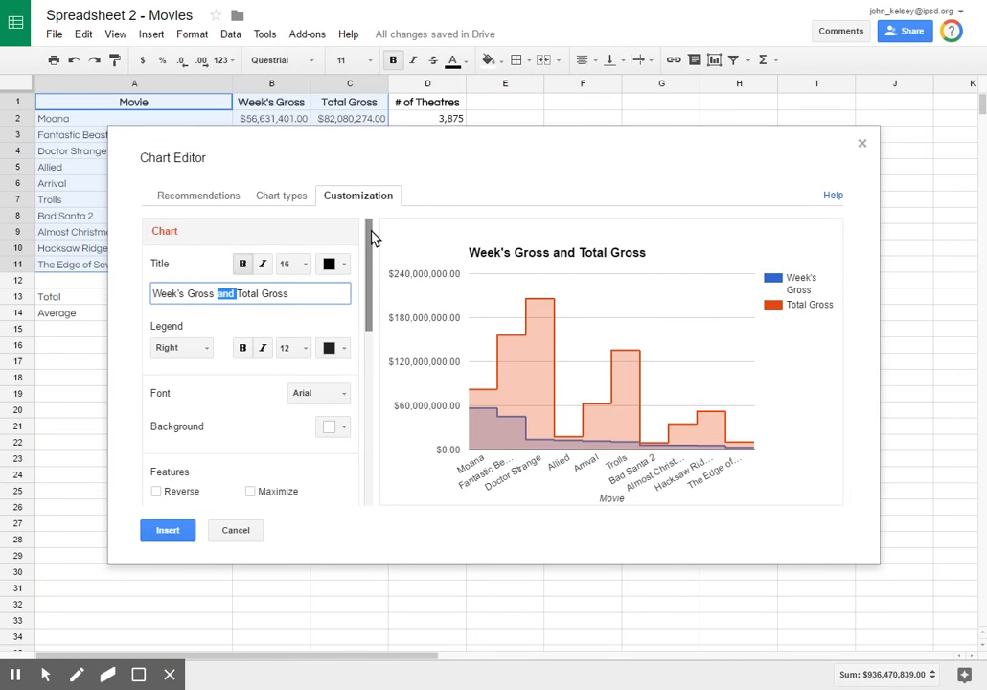
pyautogui.write('vs')
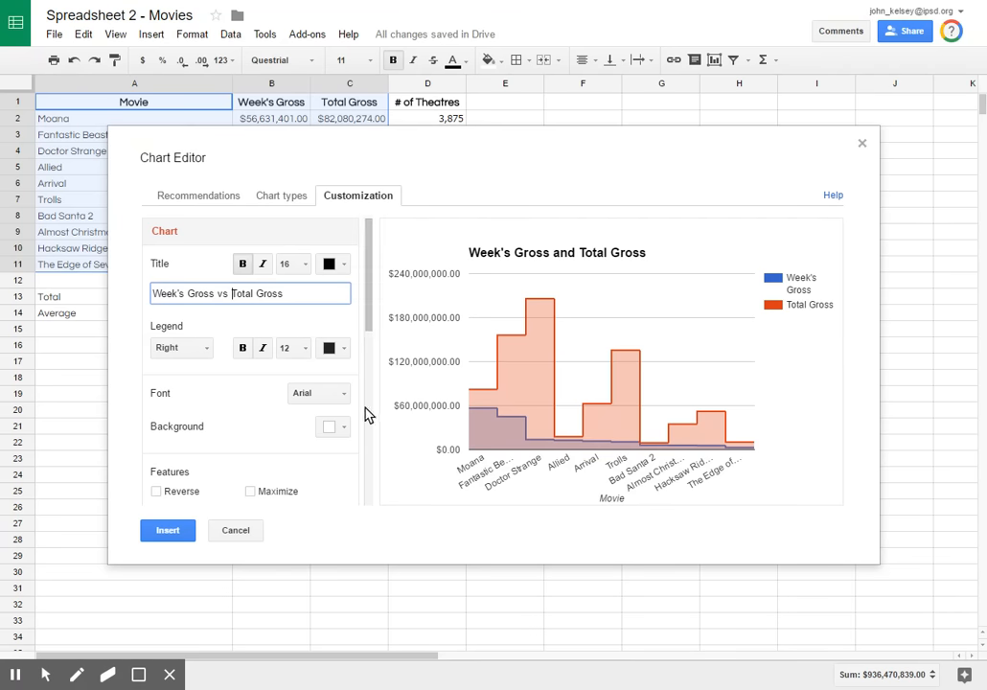
# Step: Insert the gross chart into the sheet and place it below the Average row, starting around row 16
pyautogui.click(168, 531)
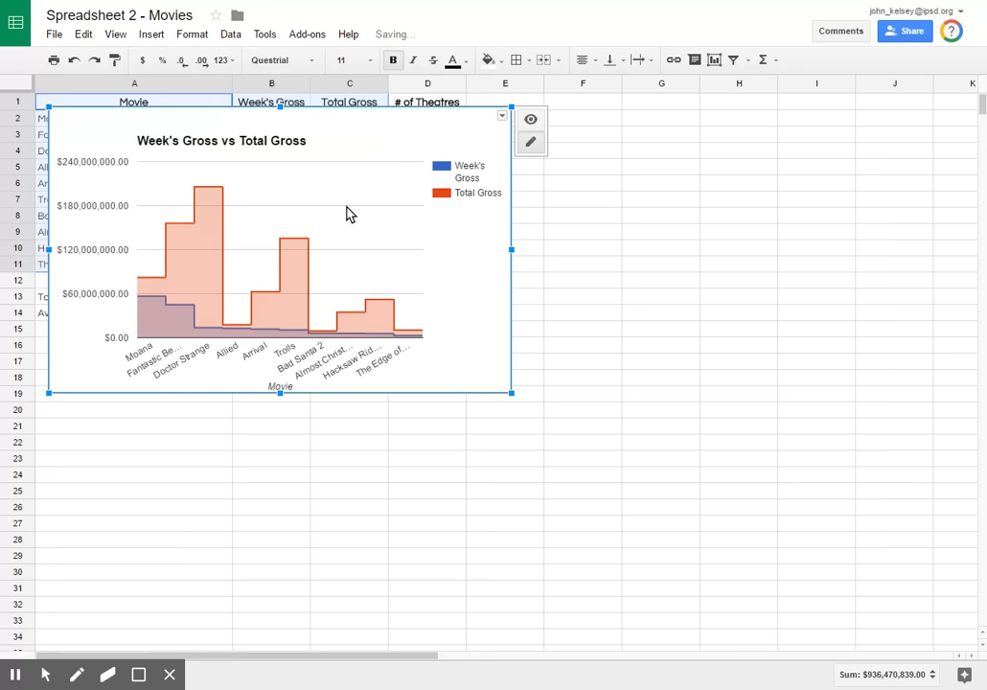
pyautogui.moveTo(464, 151); pyautogui.dragTo(455, 359)
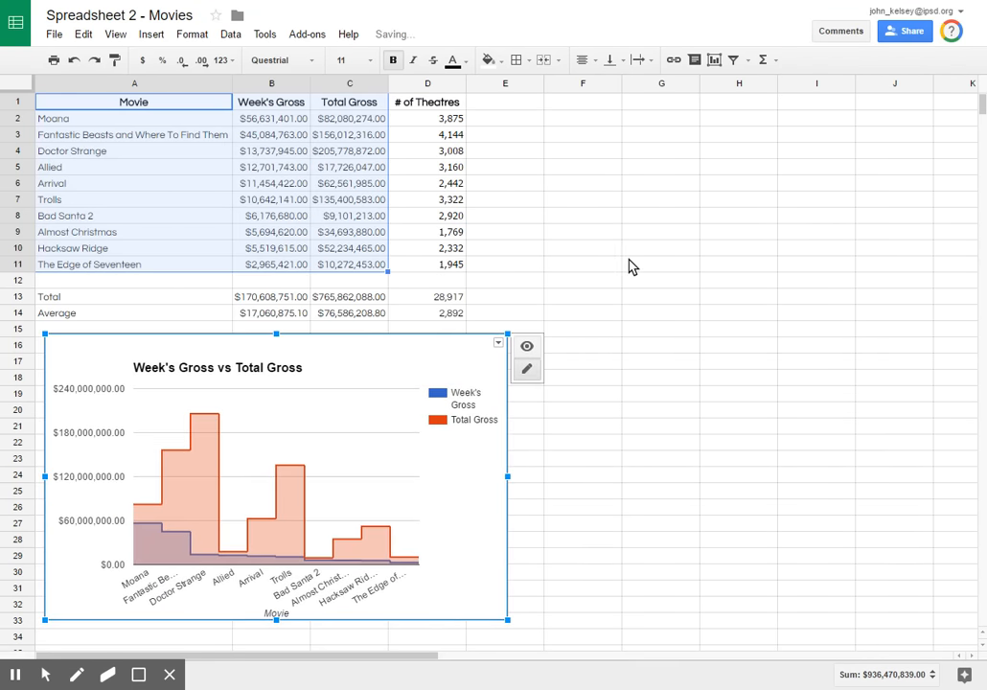
pyautogui.click(575, 238)
pyautogui.scroll(-1, 522, 403)
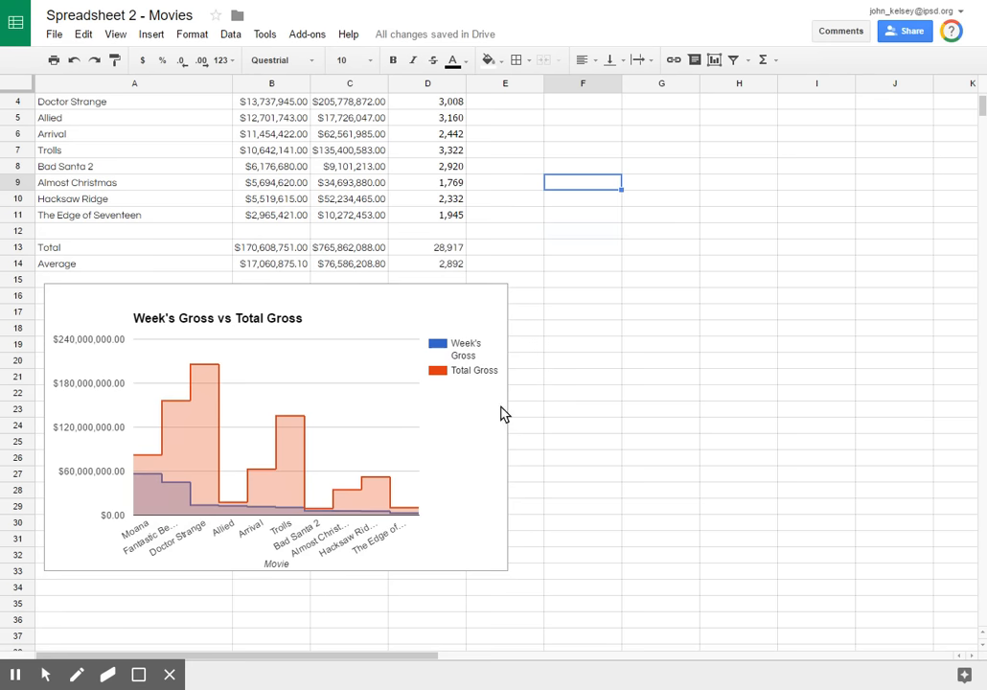
pyautogui.click(108, 574)
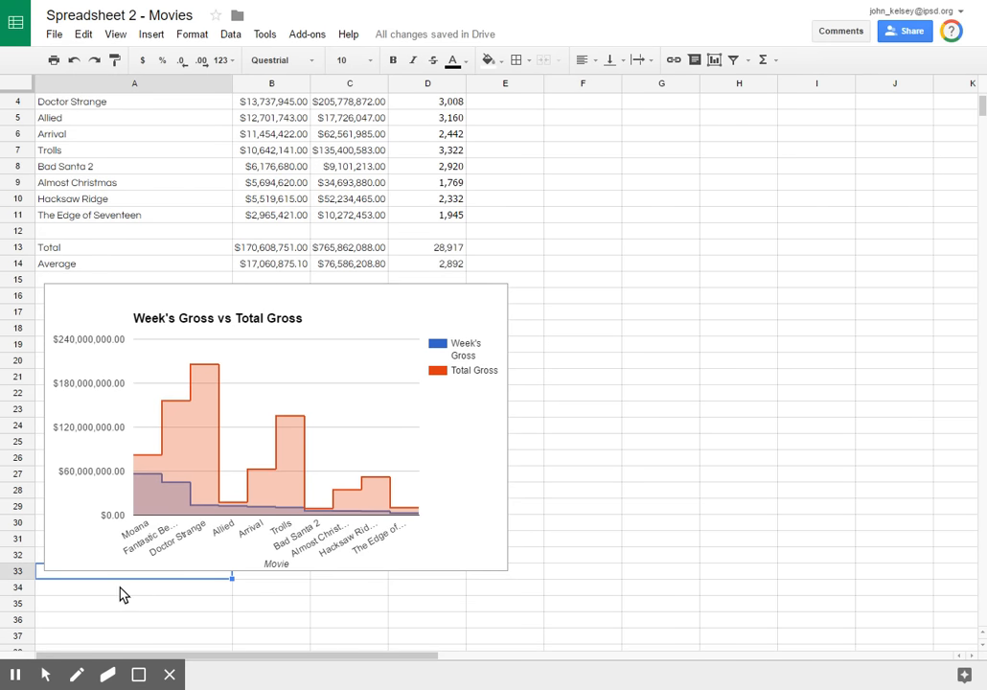
pyautogui.click(139, 591)
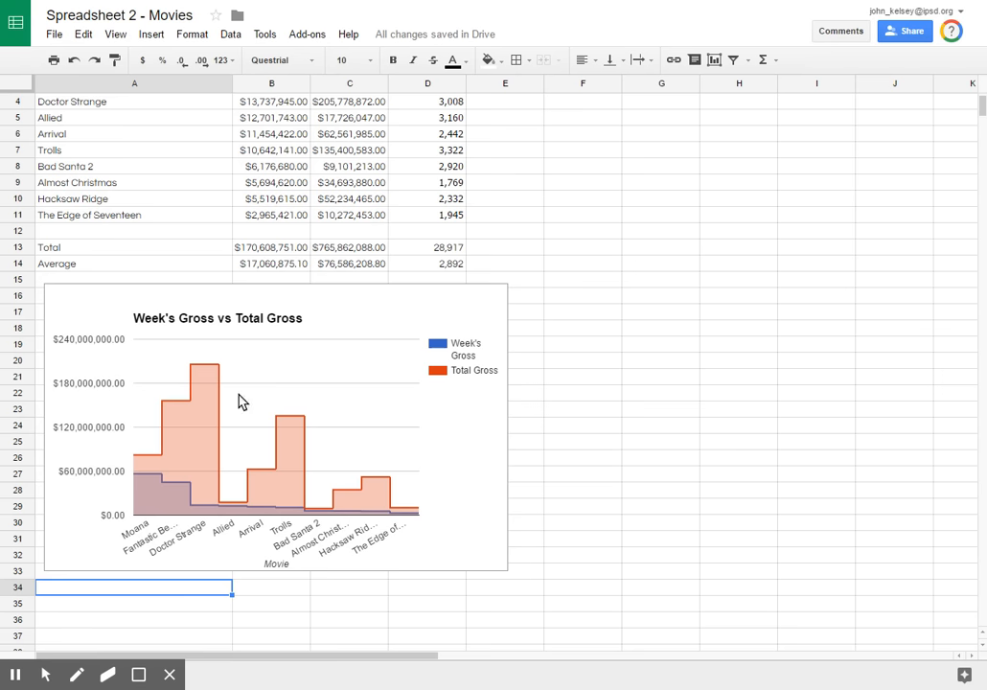
pyautogui.scroll(2, 556, 335)
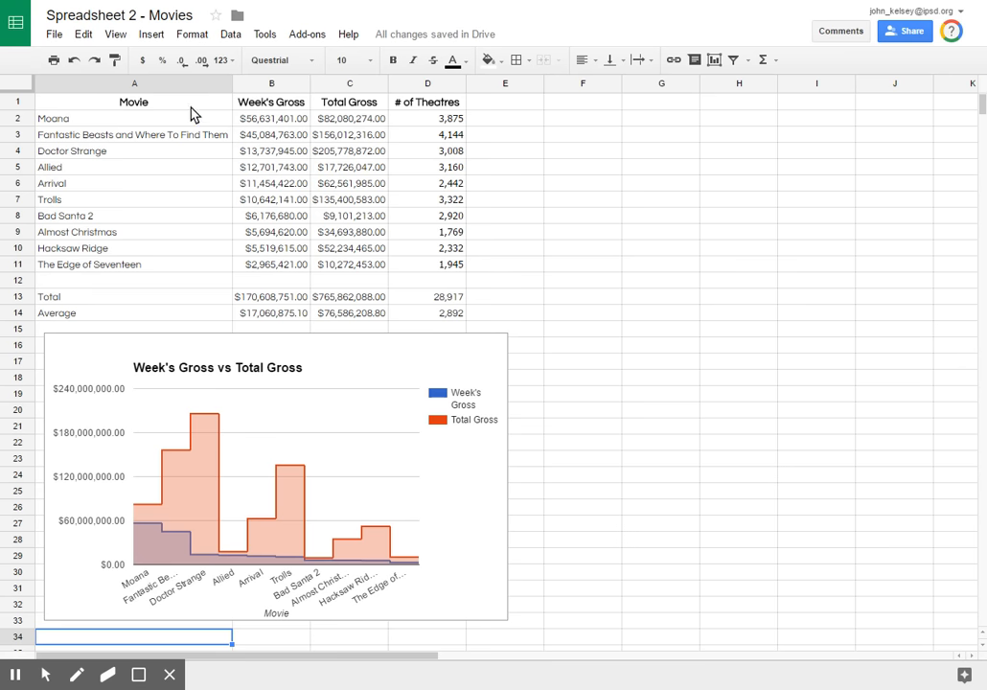
pyautogui.moveTo(154, 103); pyautogui.dragTo(176, 270)
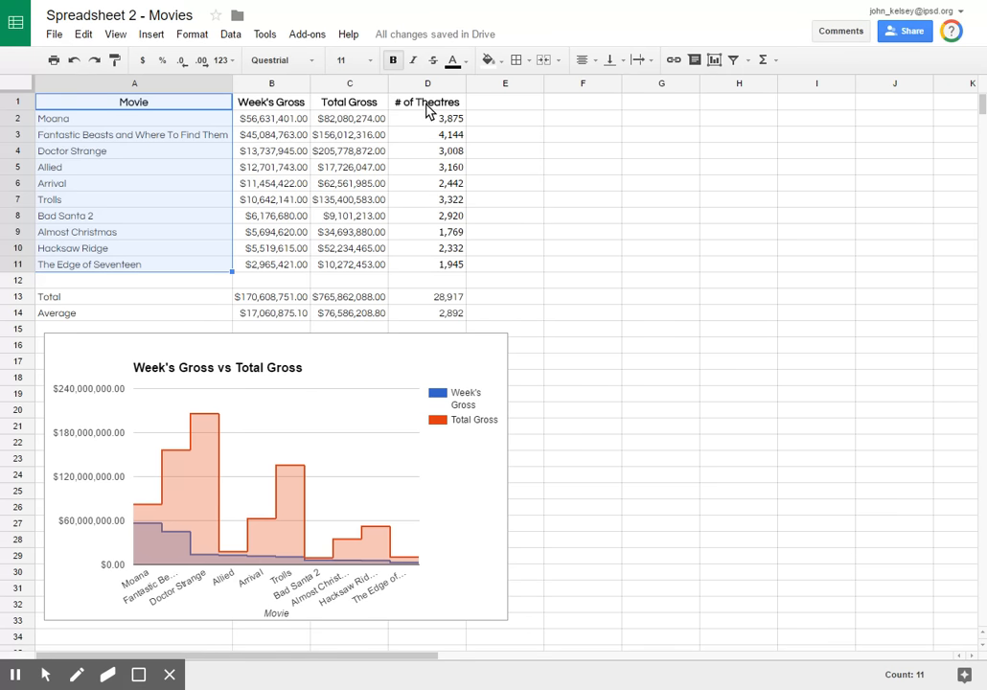
pyautogui.moveTo(426, 109); pyautogui.dragTo(444, 264)
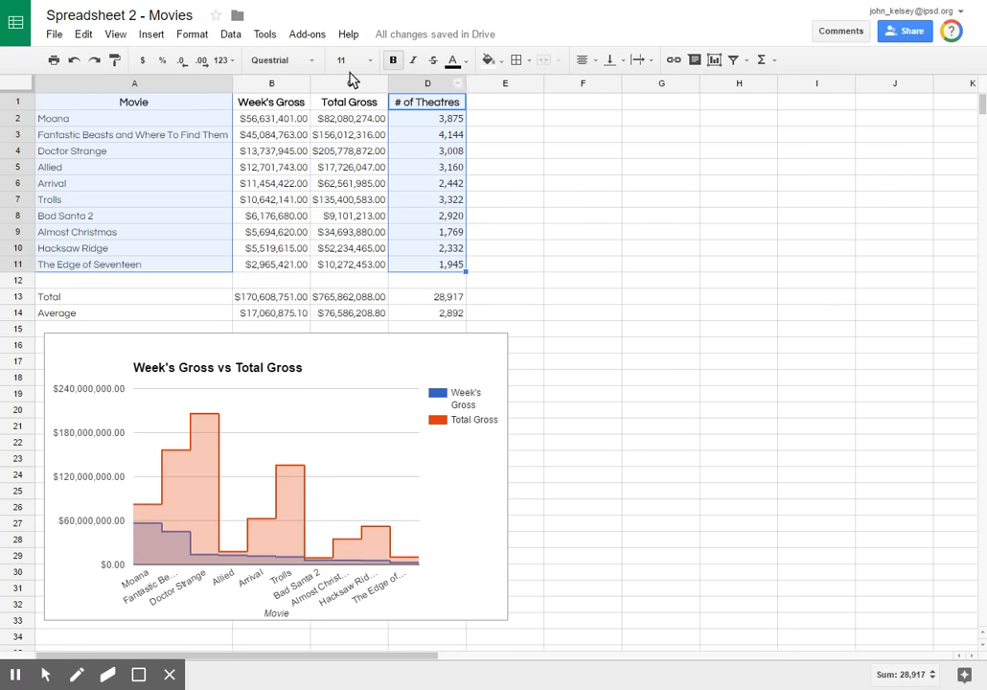
pyautogui.click(548, 151)
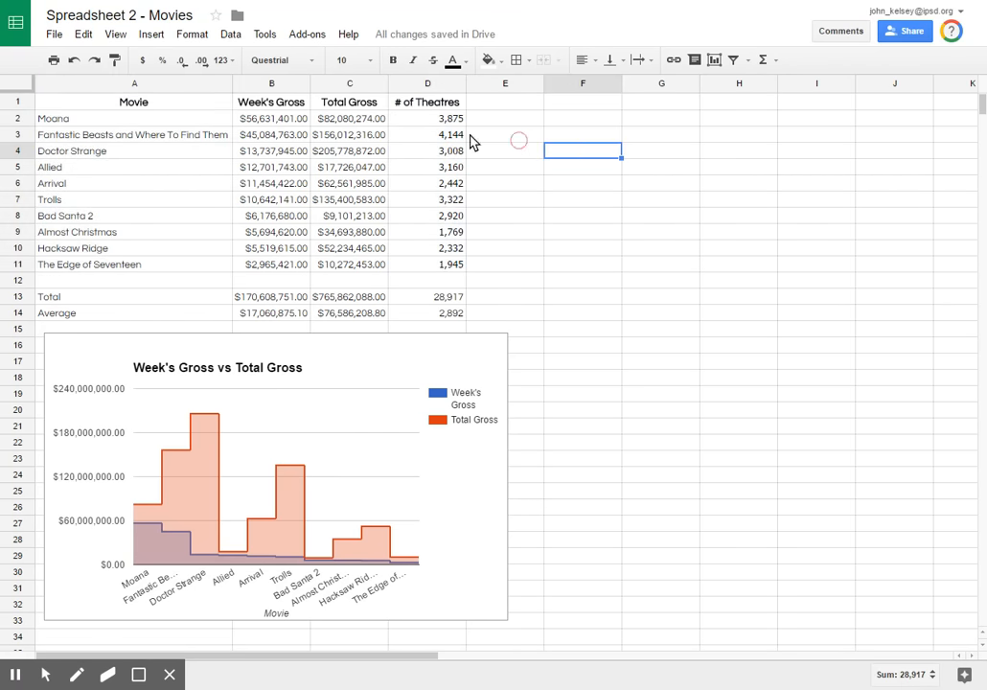
# Step: Create a column chart from the non-adjacent Movie and # of Theatres ranges, A1:A11 and D1:D11
pyautogui.moveTo(182, 103); pyautogui.dragTo(191, 274)
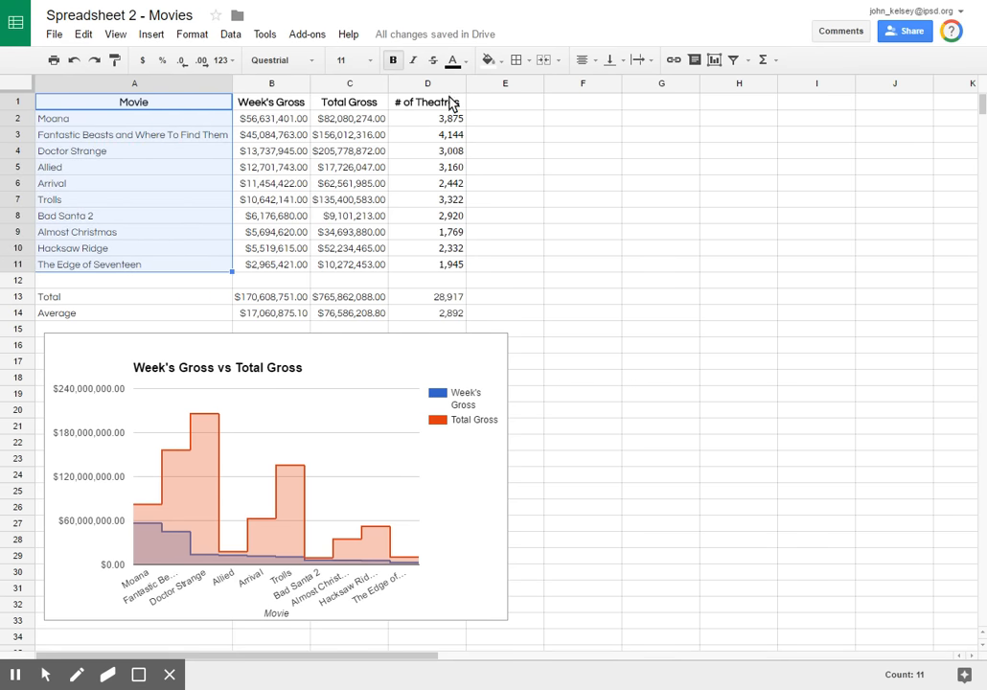
pyautogui.moveTo(446, 105); pyautogui.dragTo(443, 266)
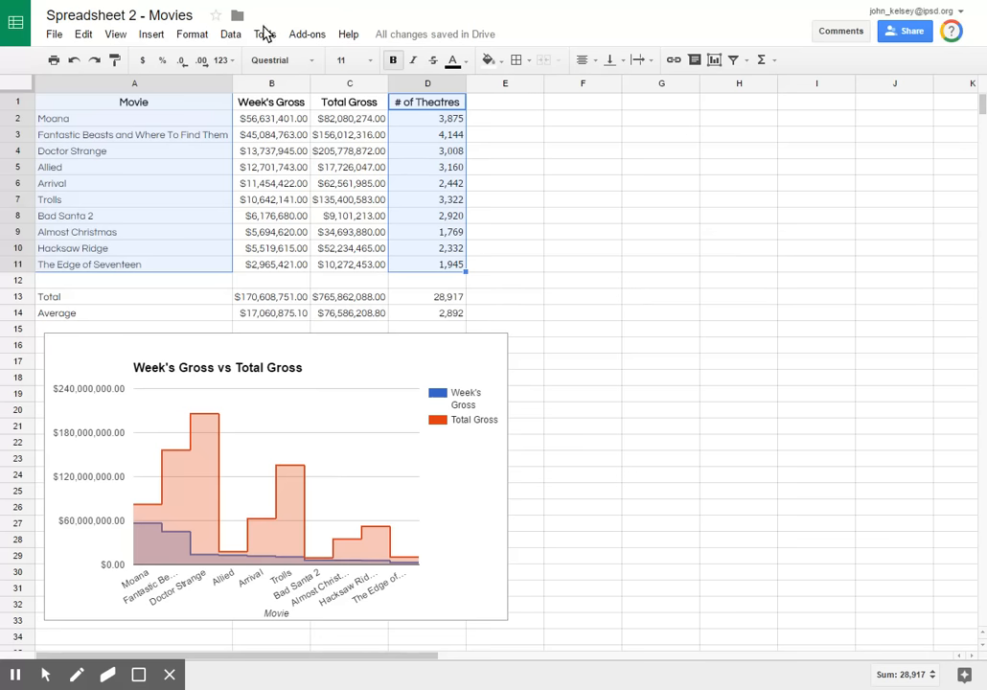
pyautogui.click(151, 34)
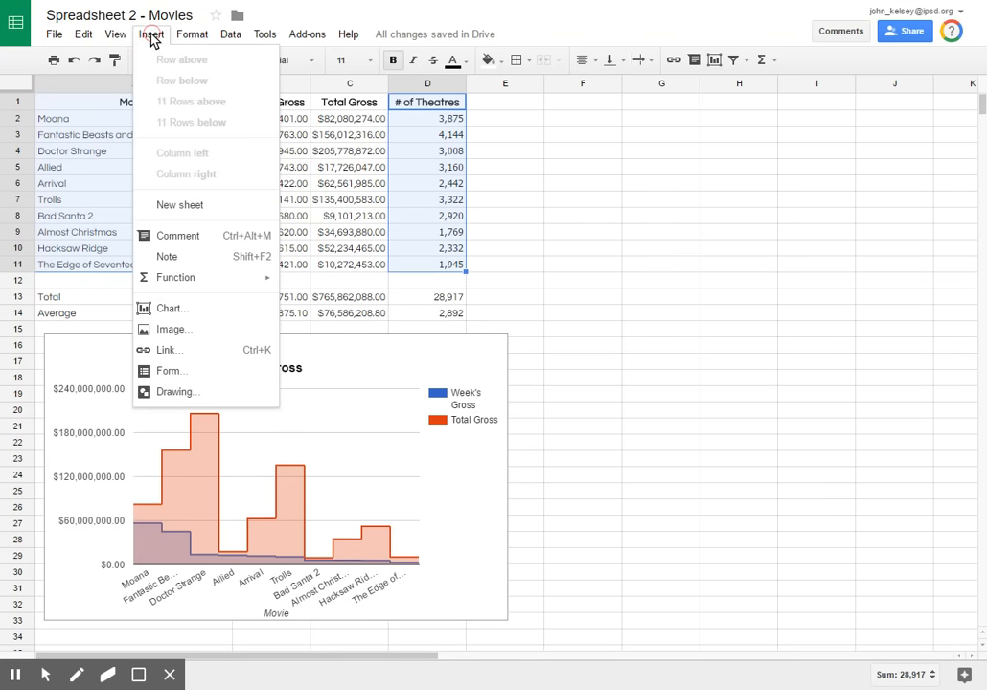
pyautogui.click(176, 312)
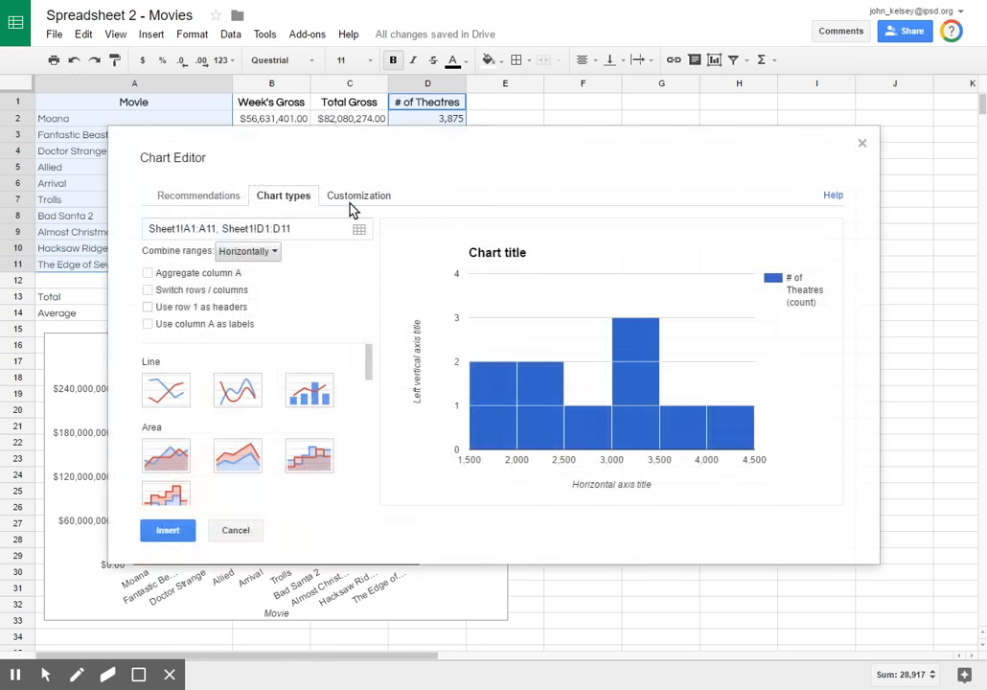
pyautogui.moveTo(368, 372); pyautogui.dragTo(366, 404)
pyautogui.click(170, 382)
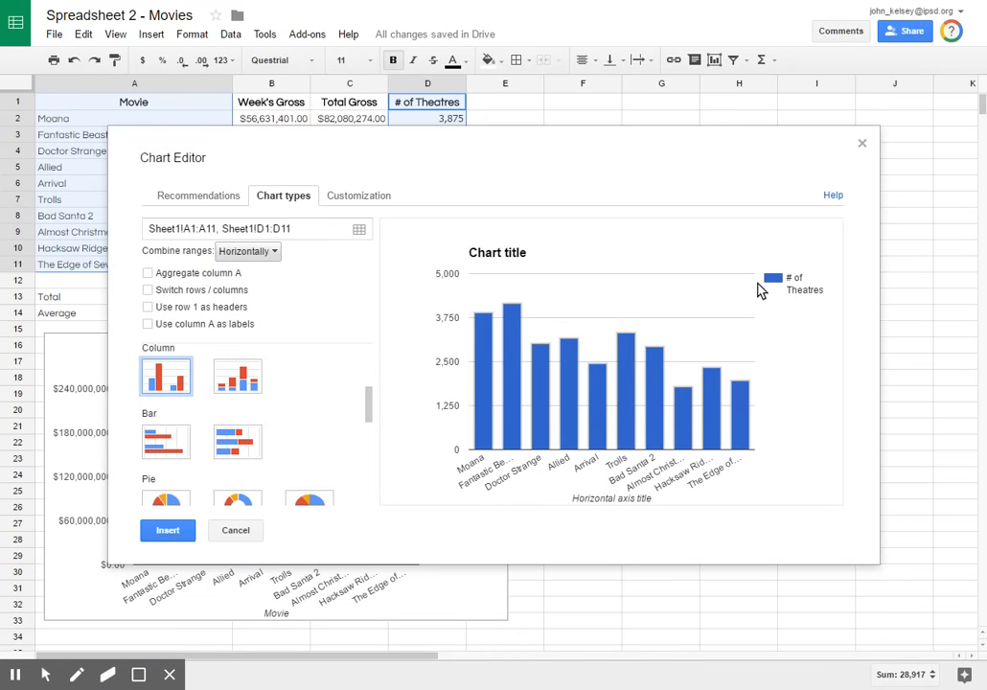
# Step: Title the column chart "Number of Theaters Shown"
pyautogui.click(349, 193)
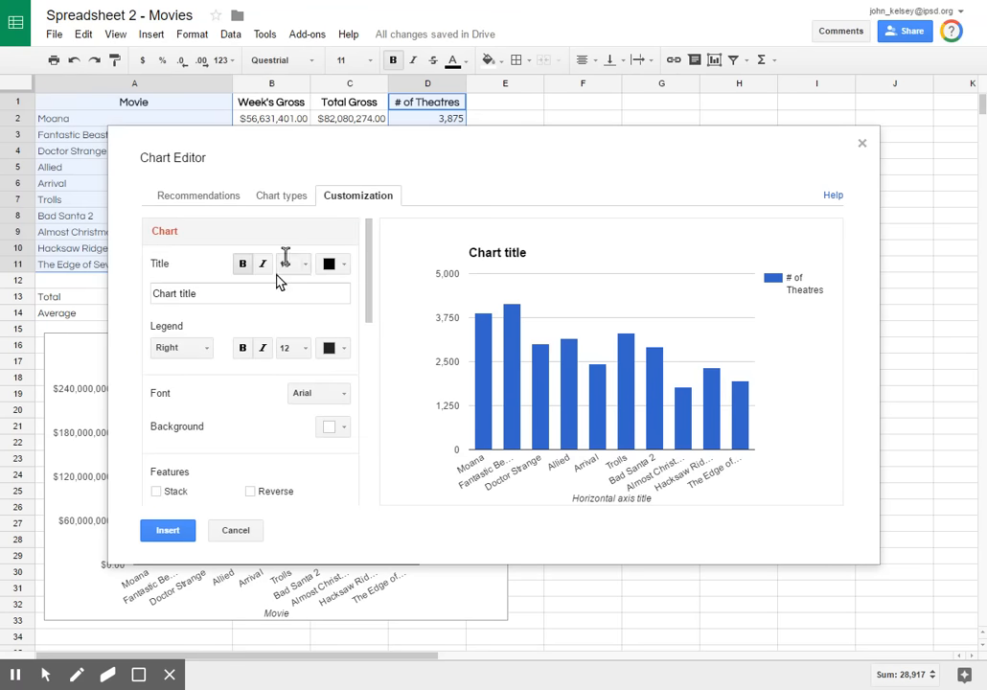
pyautogui.click(223, 298)
pyautogui.doubleClick(223, 293)
pyautogui.moveTo(236, 293); pyautogui.dragTo(48, 295)
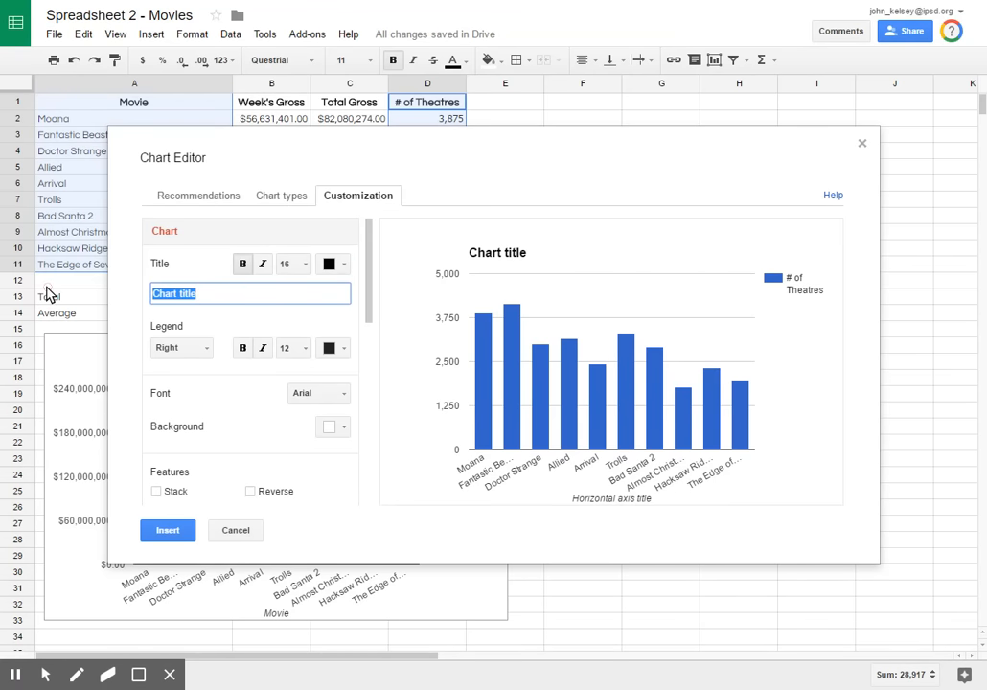
pyautogui.write('Number of')
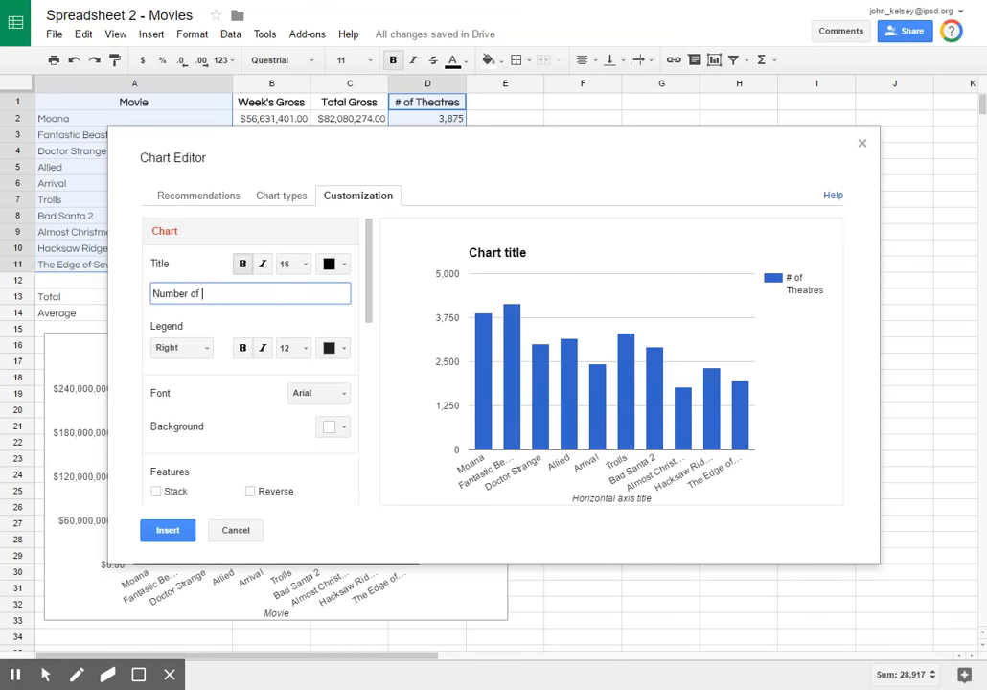
pyautogui.write(' Theatres Shown')
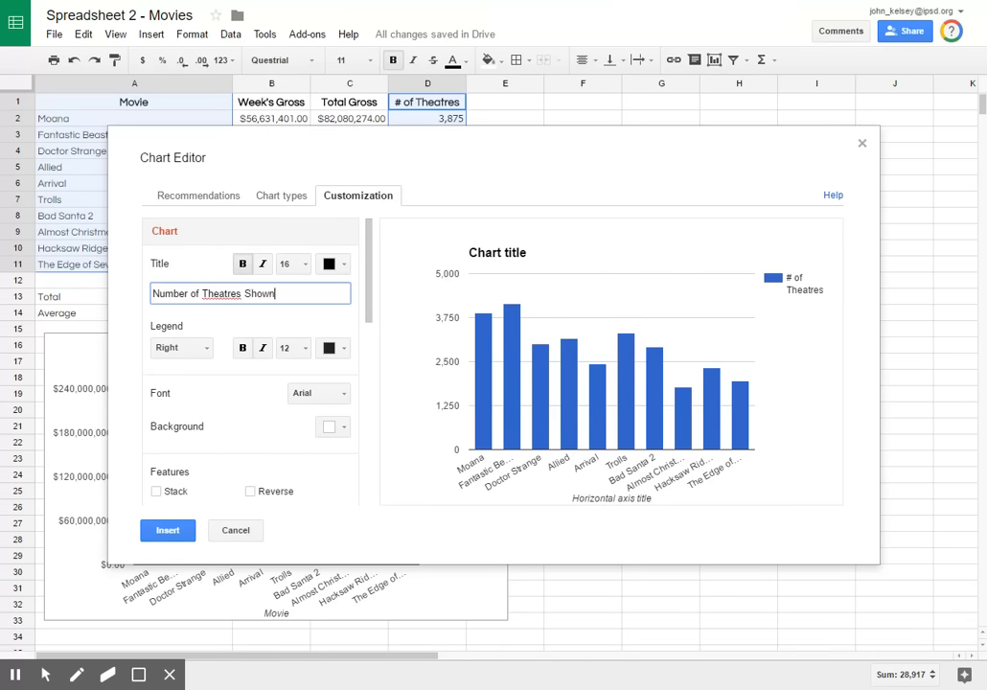
pyautogui.doubleClick(230, 294)
pyautogui.write('Theaters')
# Step: Set the column chart's horizontal axis title to "Movie"
pyautogui.moveTo(372, 297); pyautogui.dragTo(375, 391)
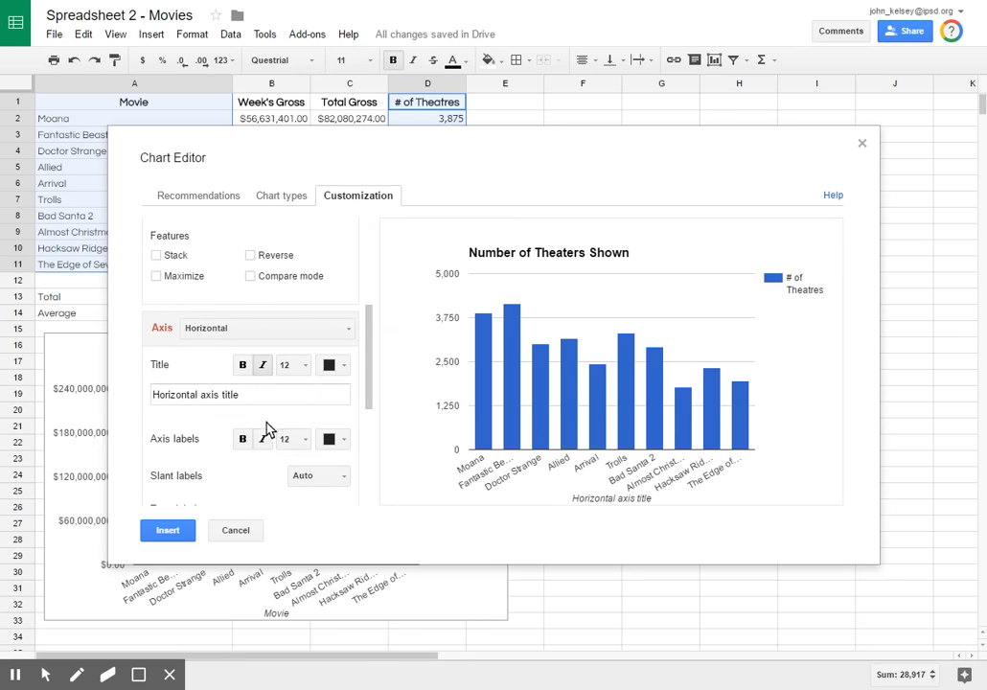
pyautogui.moveTo(251, 397); pyautogui.dragTo(150, 402)
pyautogui.write('M')
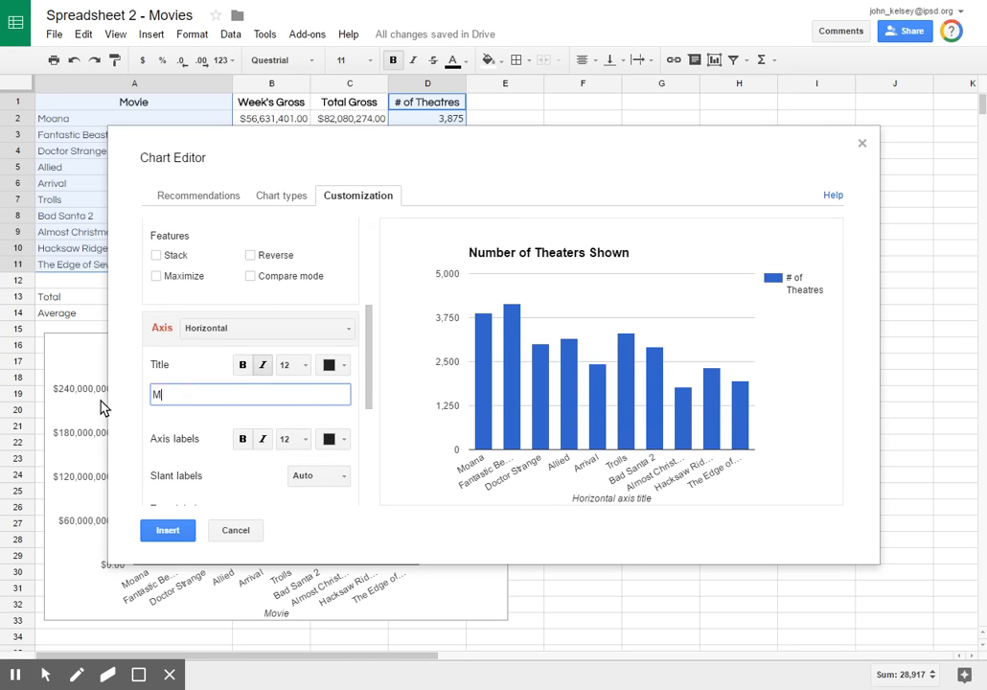
pyautogui.write('ovie')
# Step: Set the data labels of the # of Theatres series to Value
pyautogui.click(375, 381)
pyautogui.moveTo(375, 382); pyautogui.dragTo(375, 479)
pyautogui.click(203, 424)
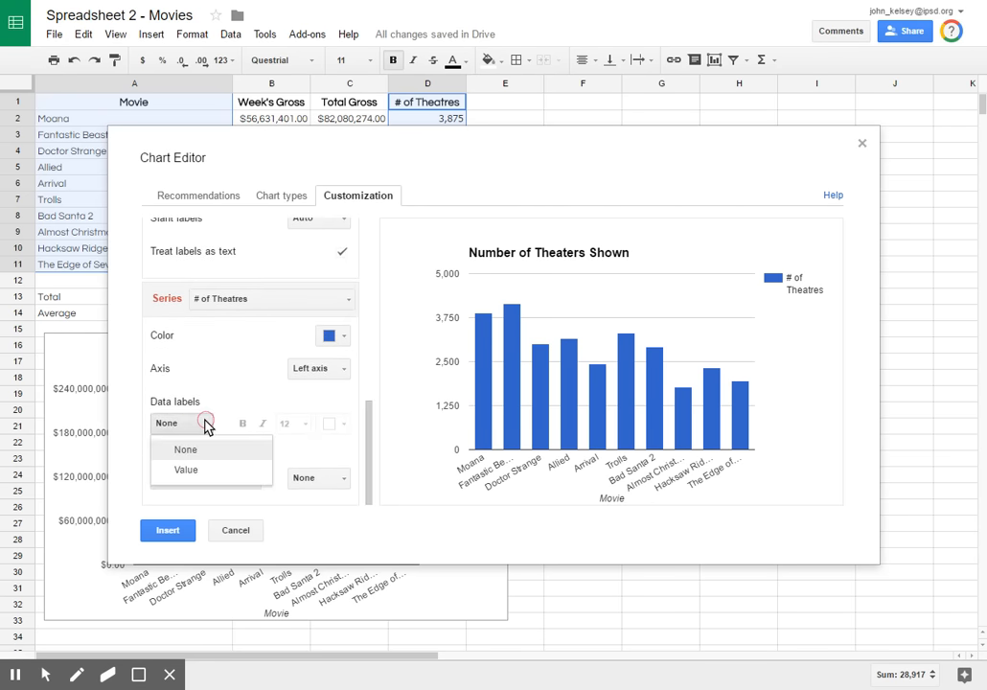
pyautogui.click(198, 469)
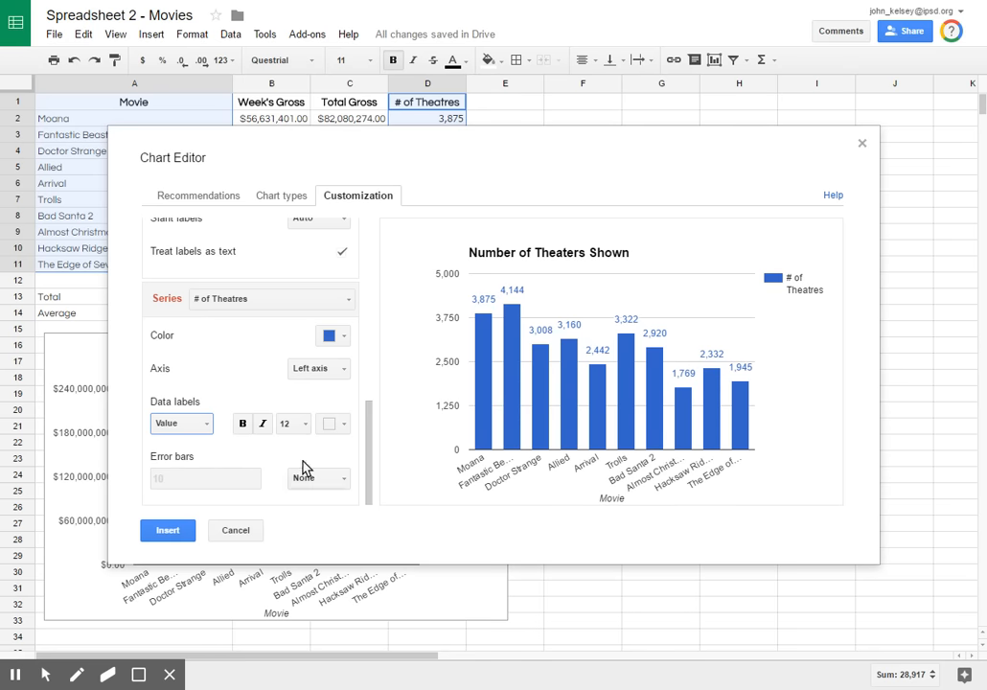
# Step: Insert the theaters chart into the sheet and place it beside the gross chart, on its right, below the data
pyautogui.click(172, 530)
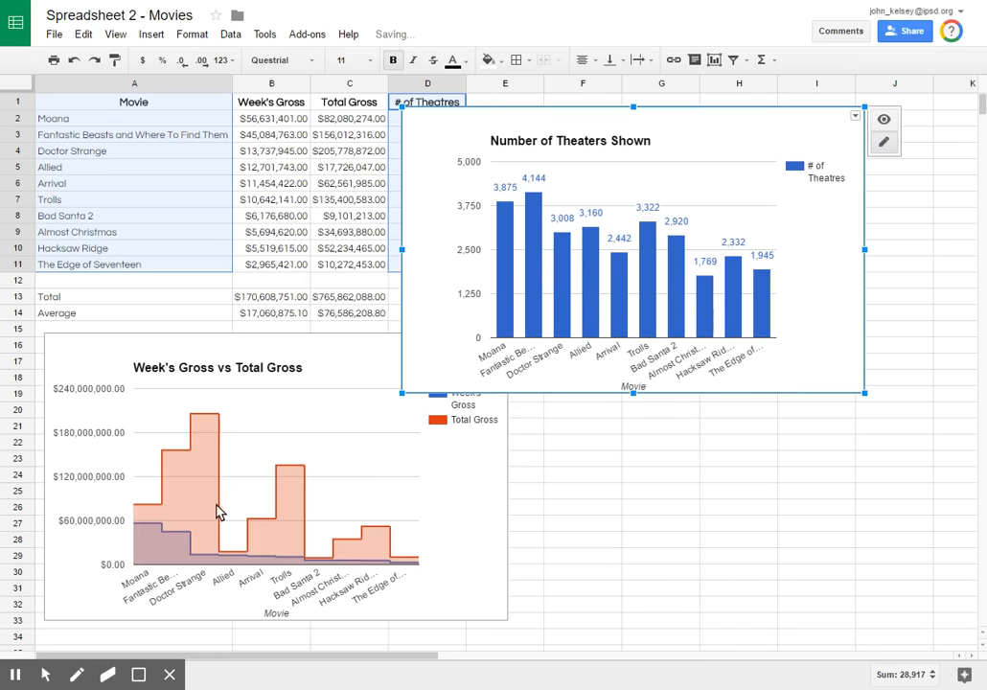
pyautogui.moveTo(711, 128); pyautogui.dragTo(825, 351)
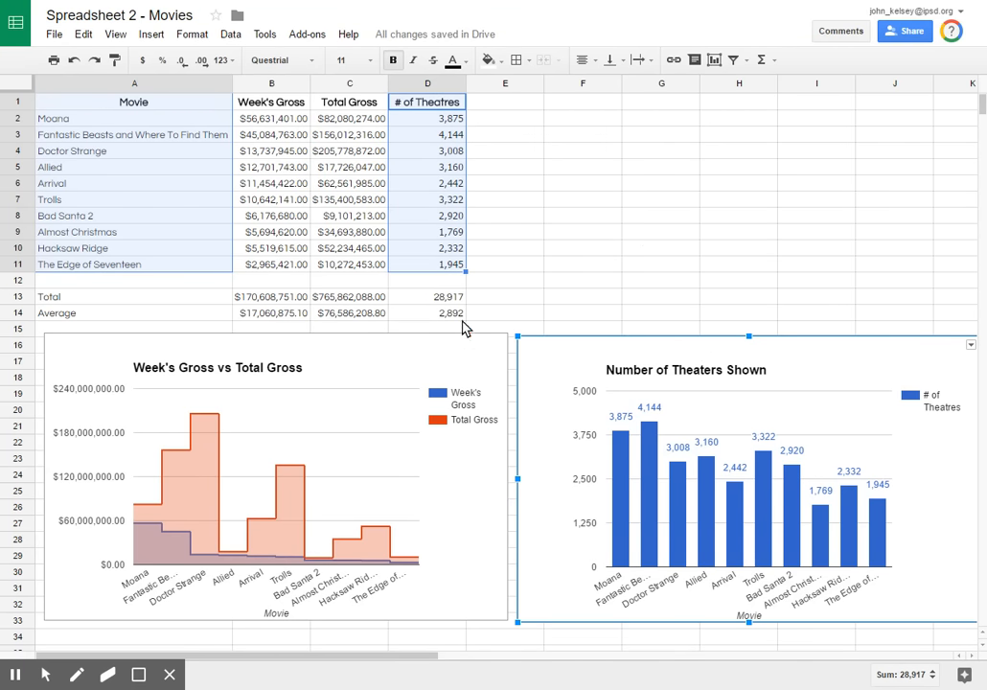
pyautogui.click(508, 184)
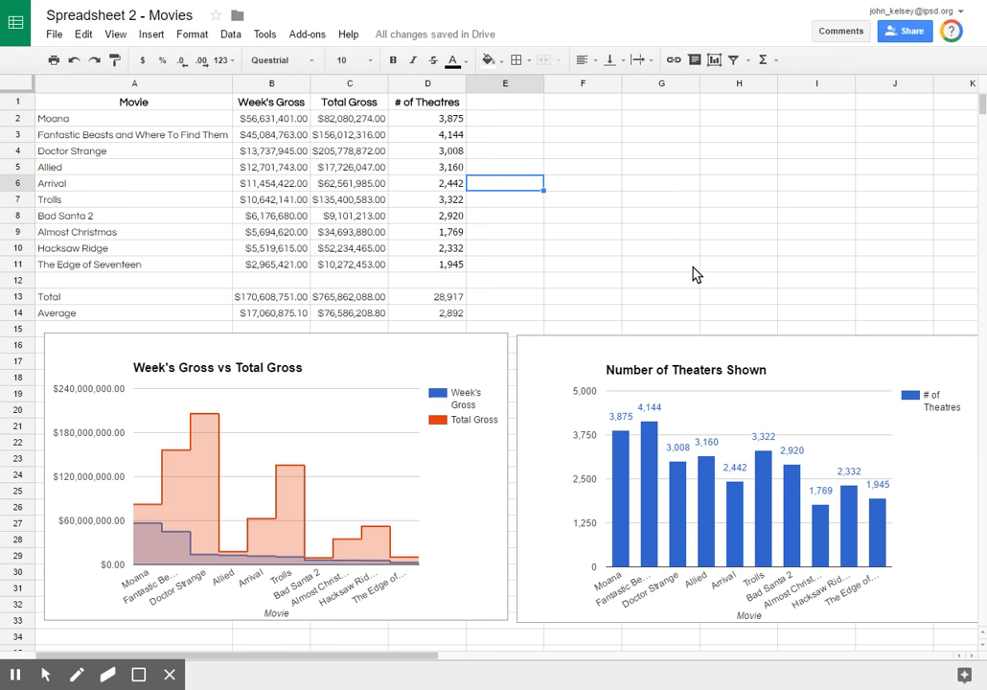
pyautogui.scroll(-2, 728, 270)
pyautogui.click(567, 561)
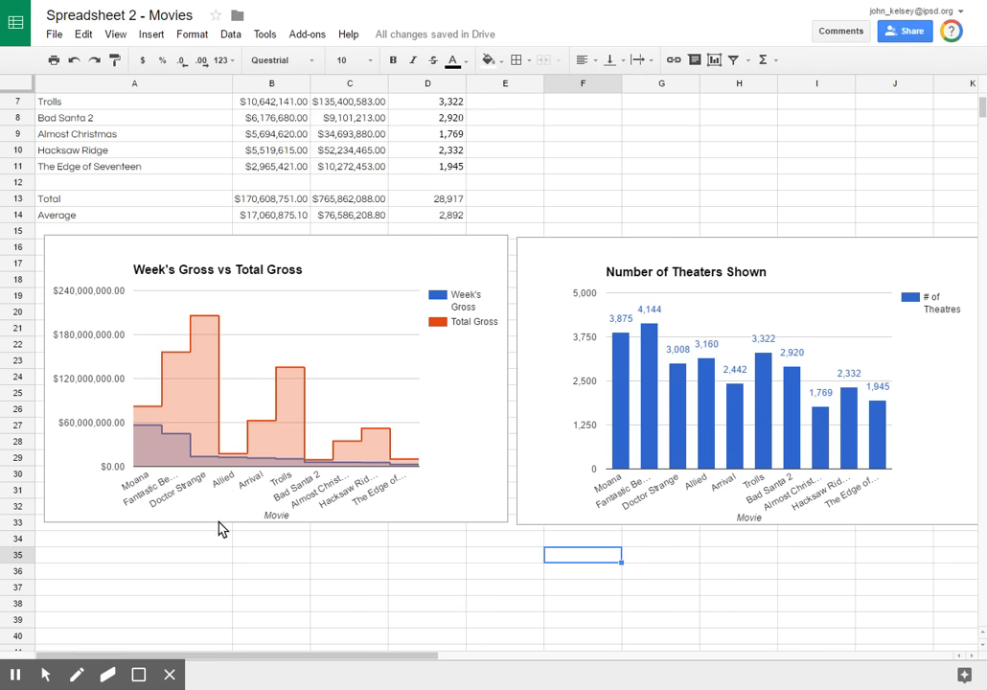
pyautogui.scroll(2, 575, 403)
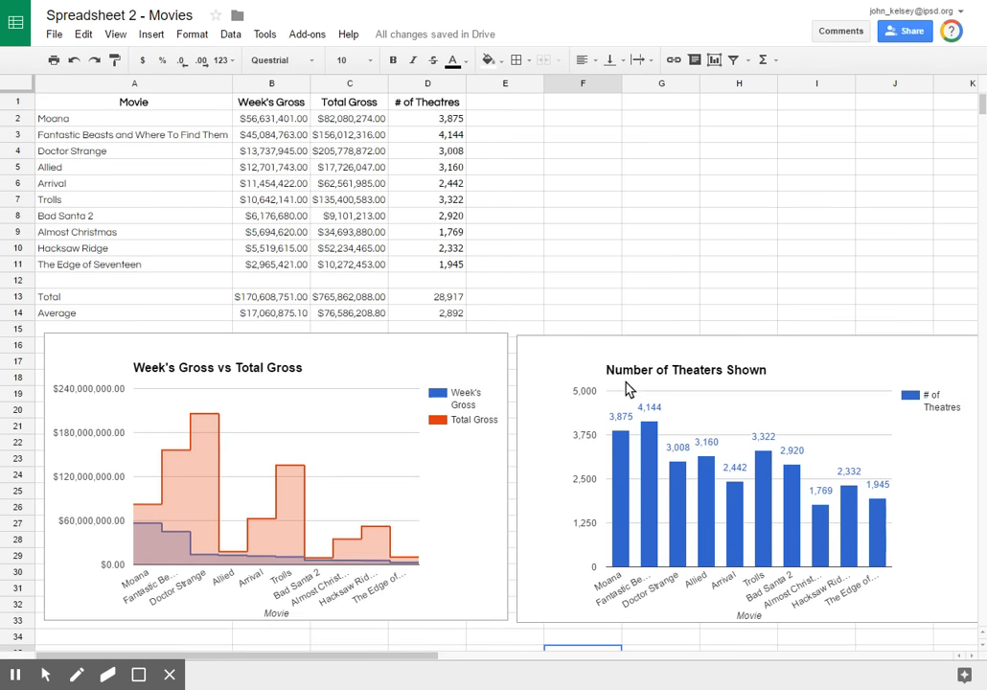